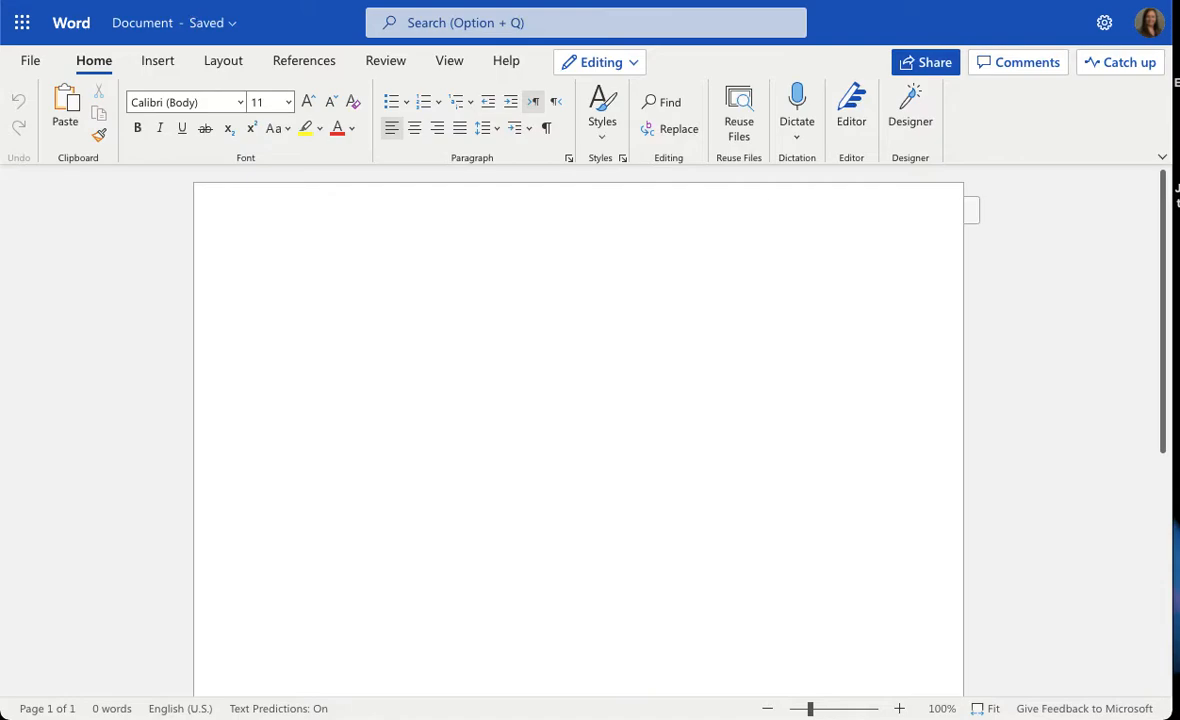
Rename the document as Essay 1.
left_click(152, 27)
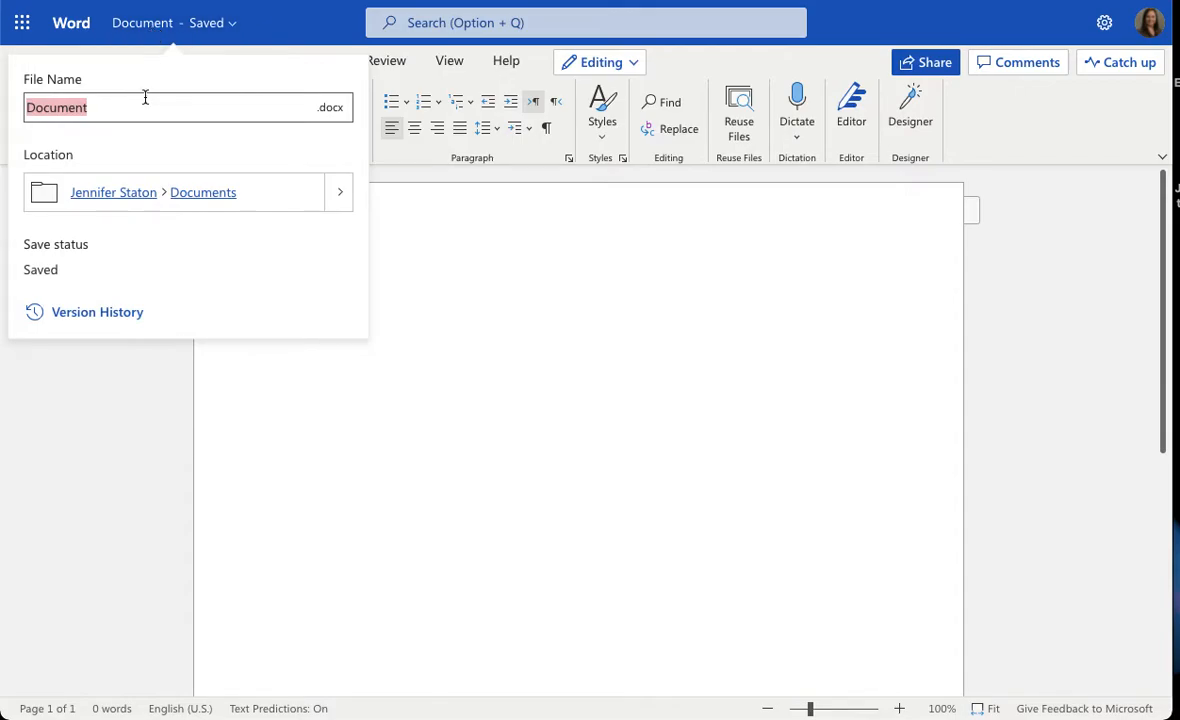
type("Essay 1")
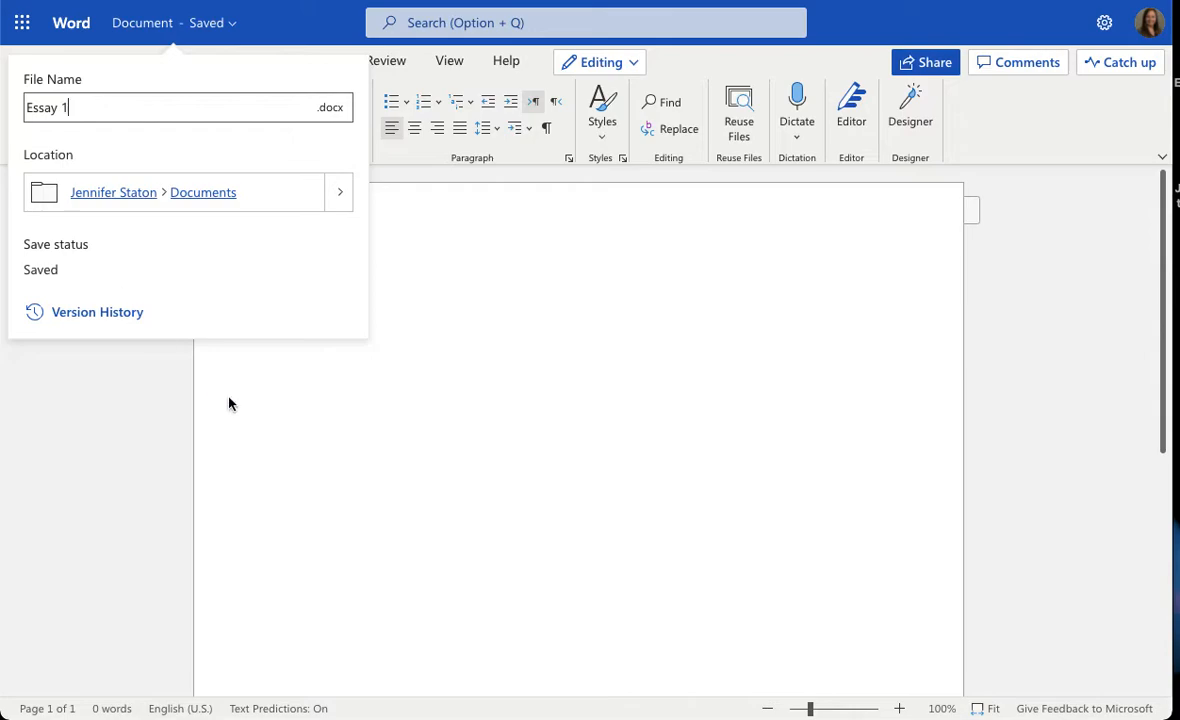
left_click(363, 406)
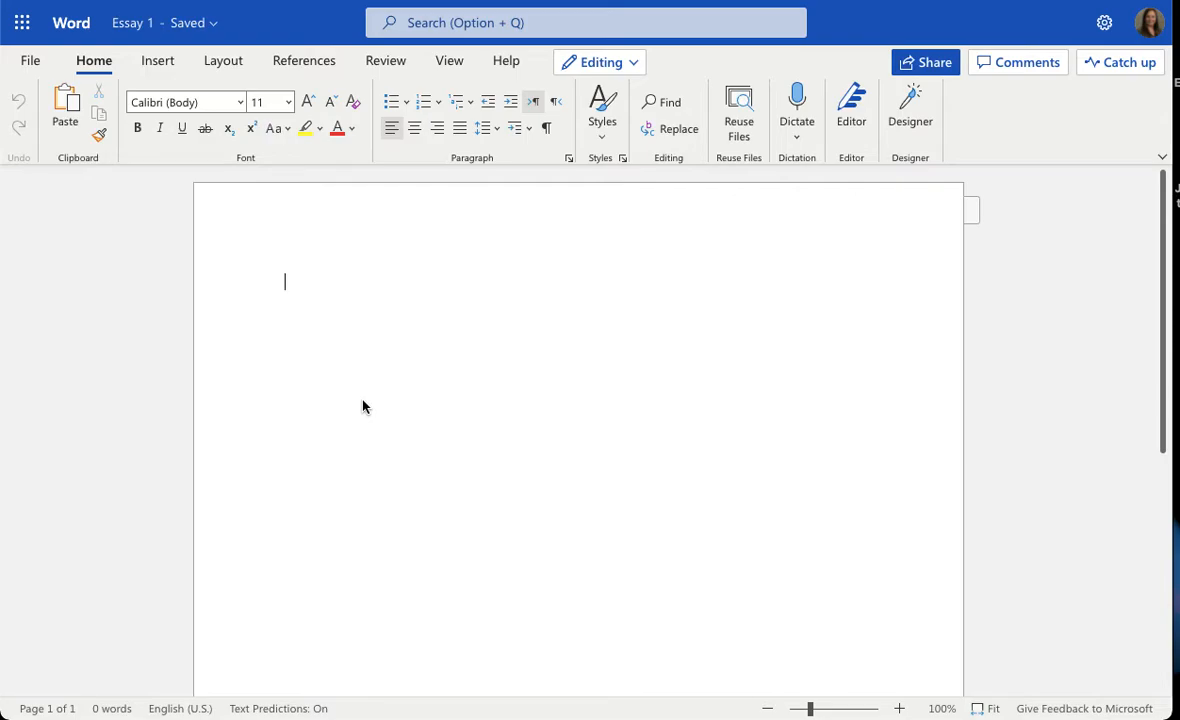
Try the Simplified Ribbon layout and return to the Classic Ribbon.
left_click(160, 64)
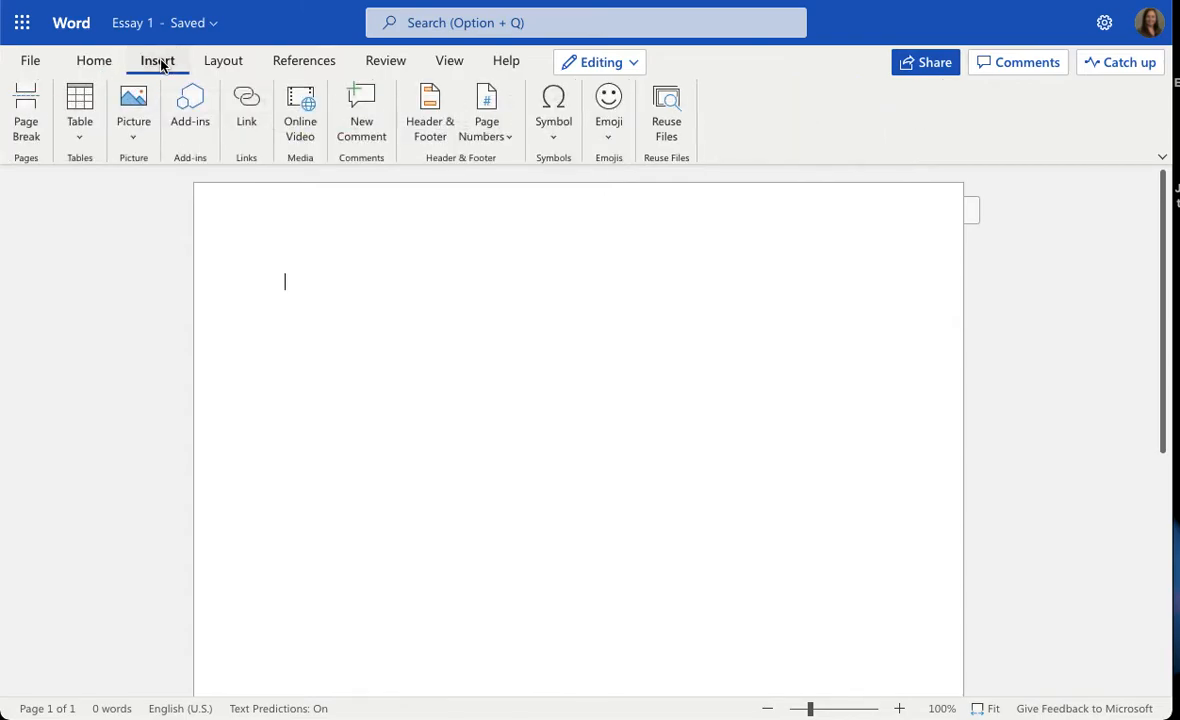
left_click(96, 64)
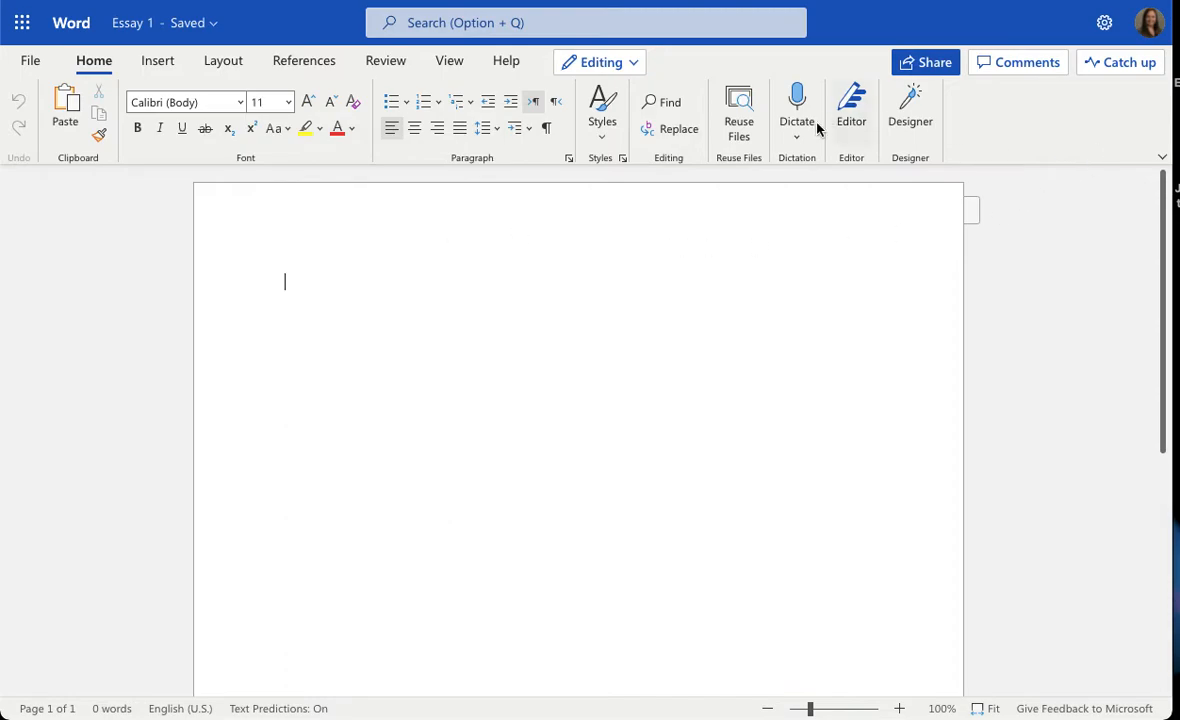
left_click(1161, 161)
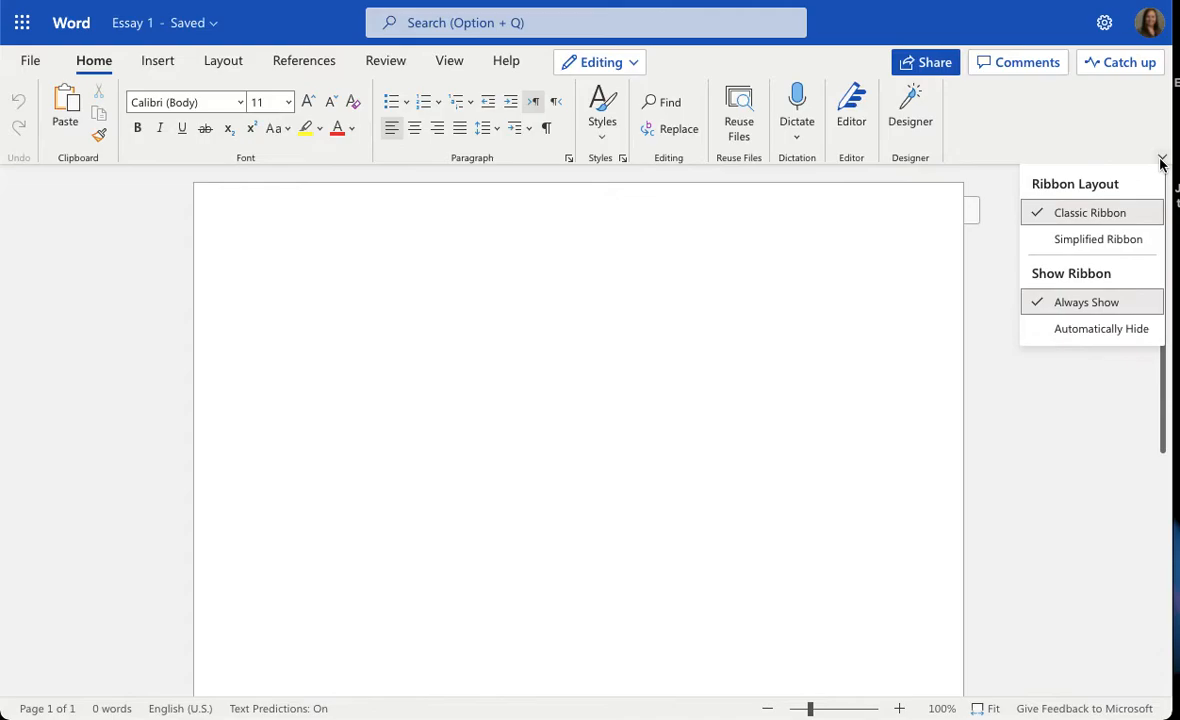
left_click(1098, 240)
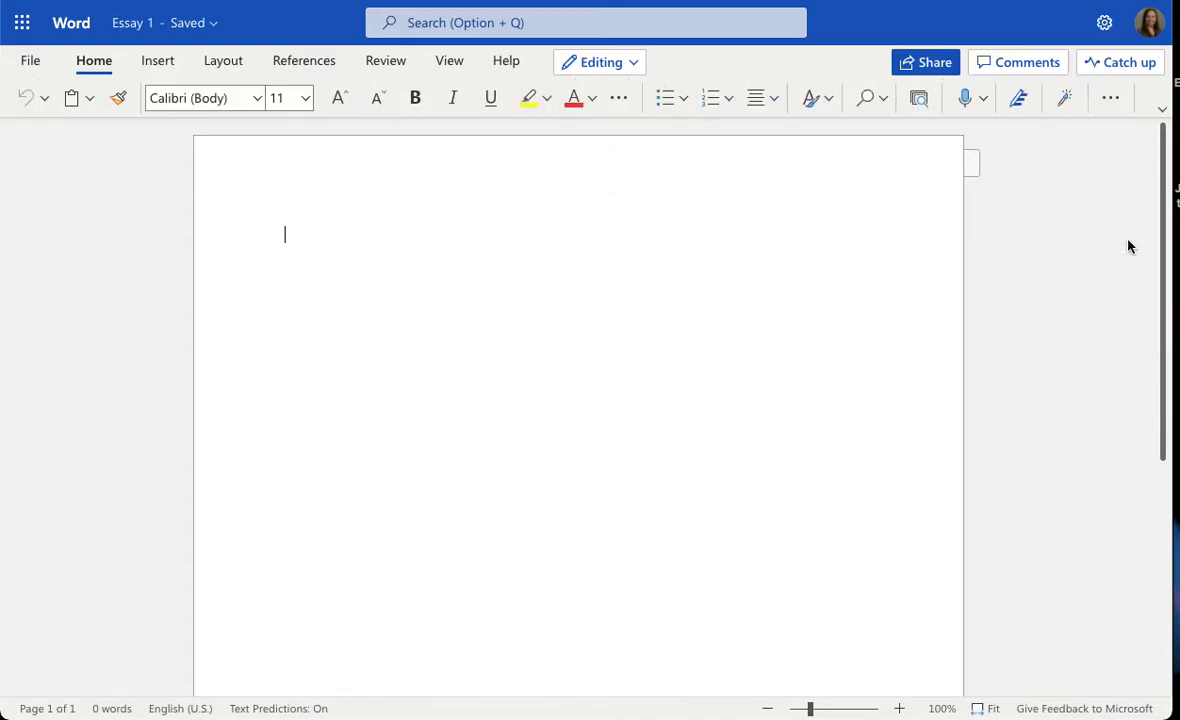
left_click(1162, 108)
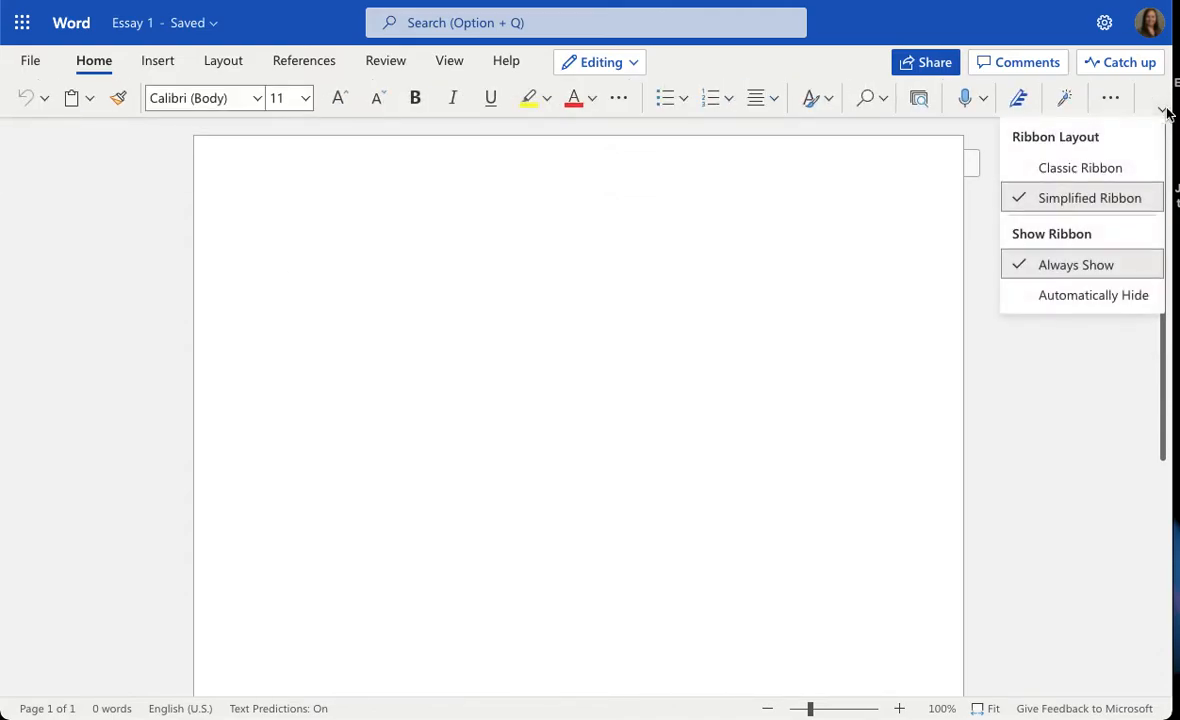
left_click(1127, 168)
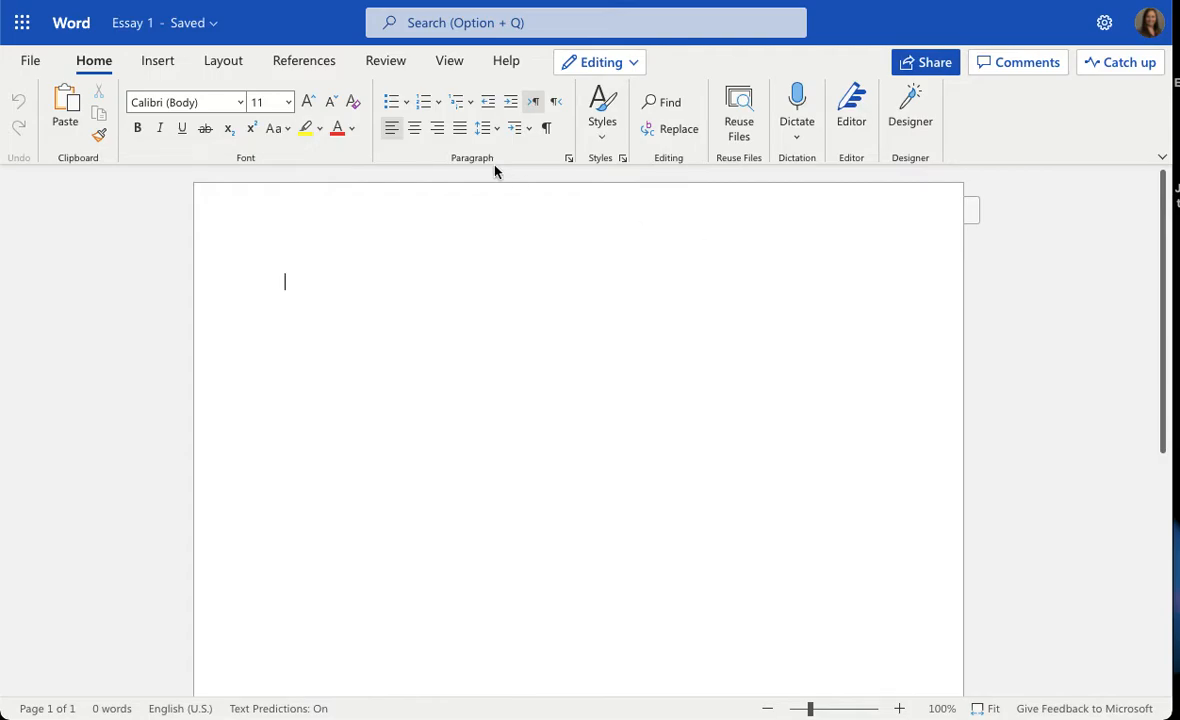
Add a right-aligned page number to the header and put "Student's Last Name" in front of it.
left_click(159, 61)
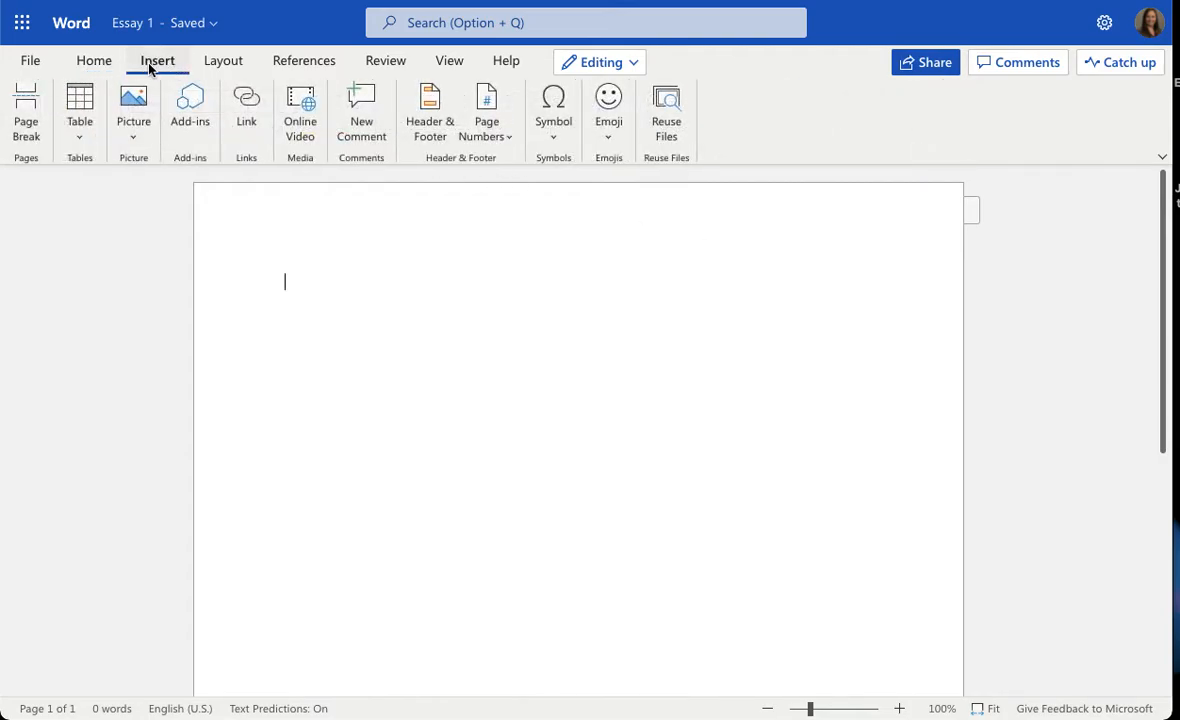
left_click(501, 138)
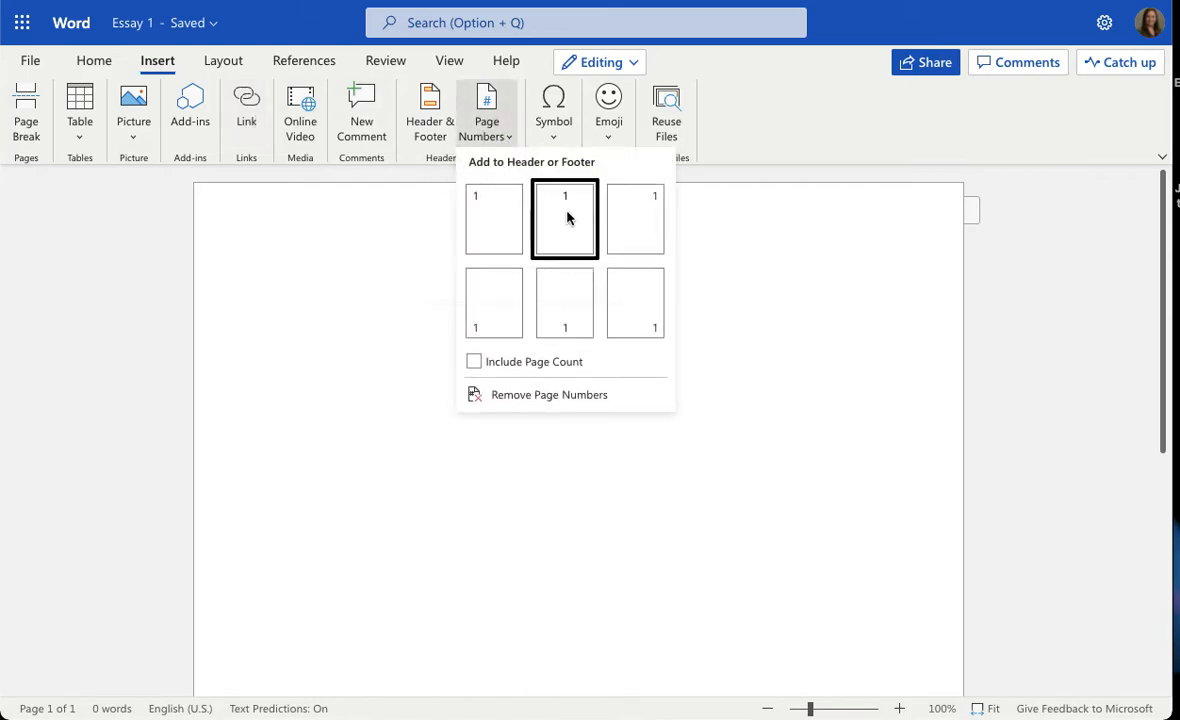
left_click(641, 212)
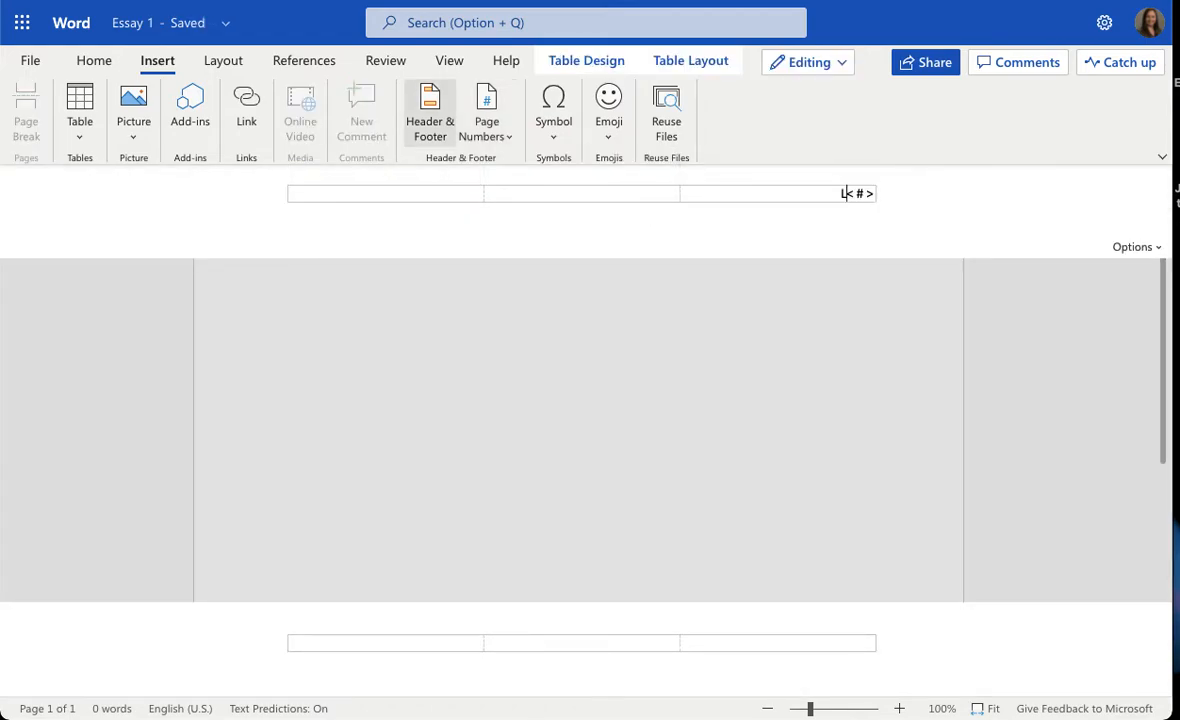
type("Student's Last Name")
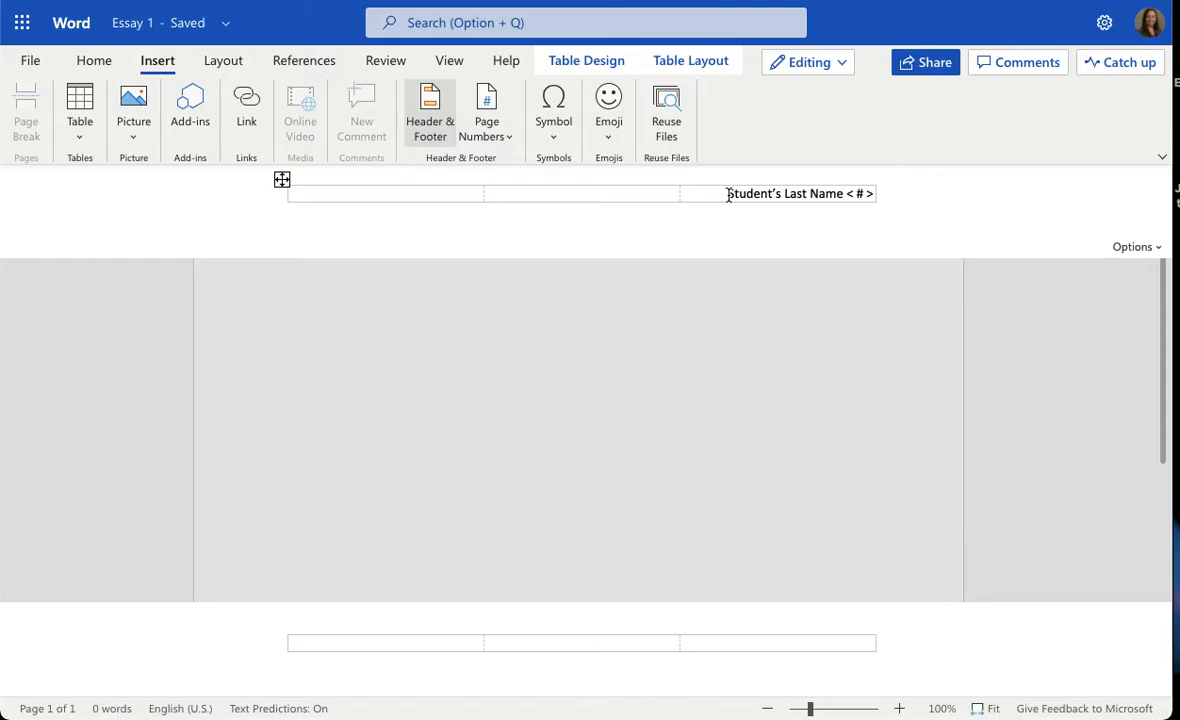
Format the whole header in Times New Roman, size 12, and return to the document body.
key("super+a")
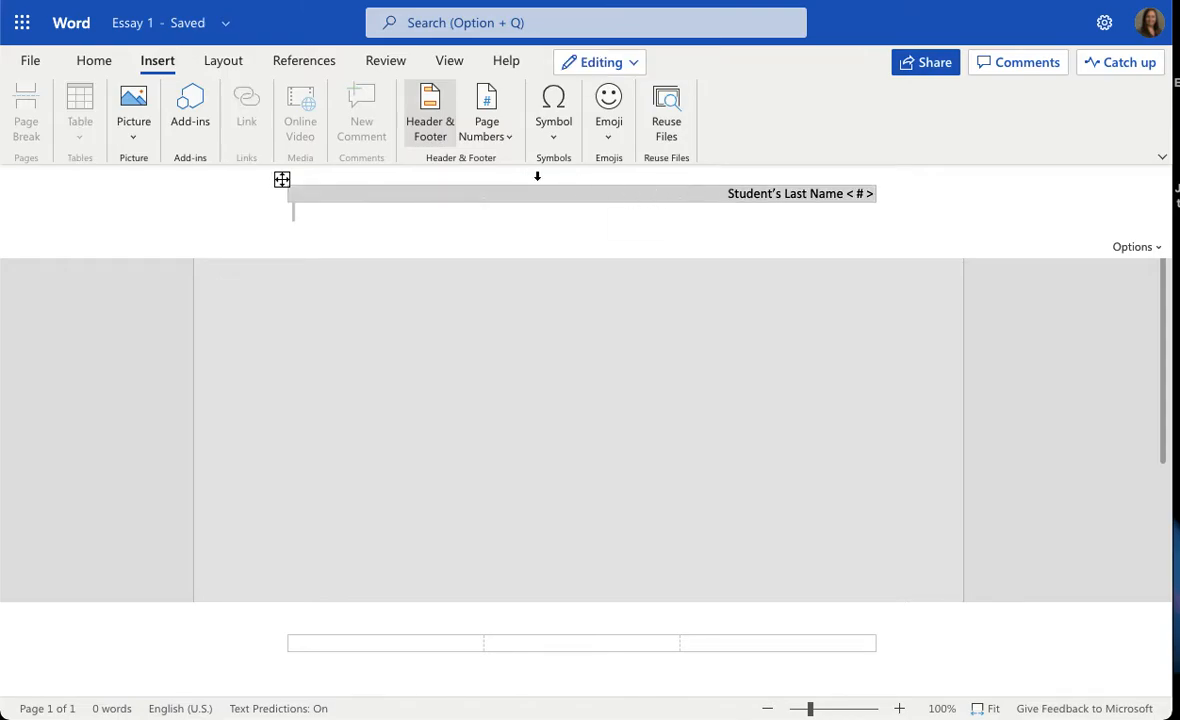
left_click(92, 61)
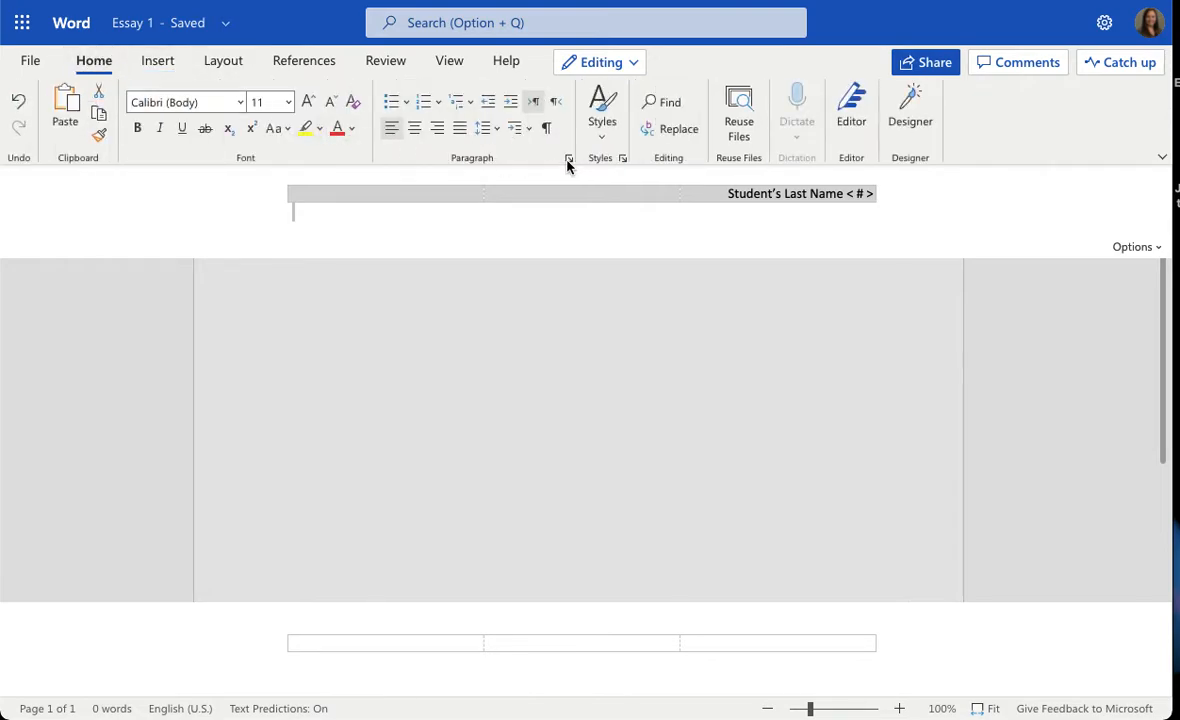
left_click(241, 102)
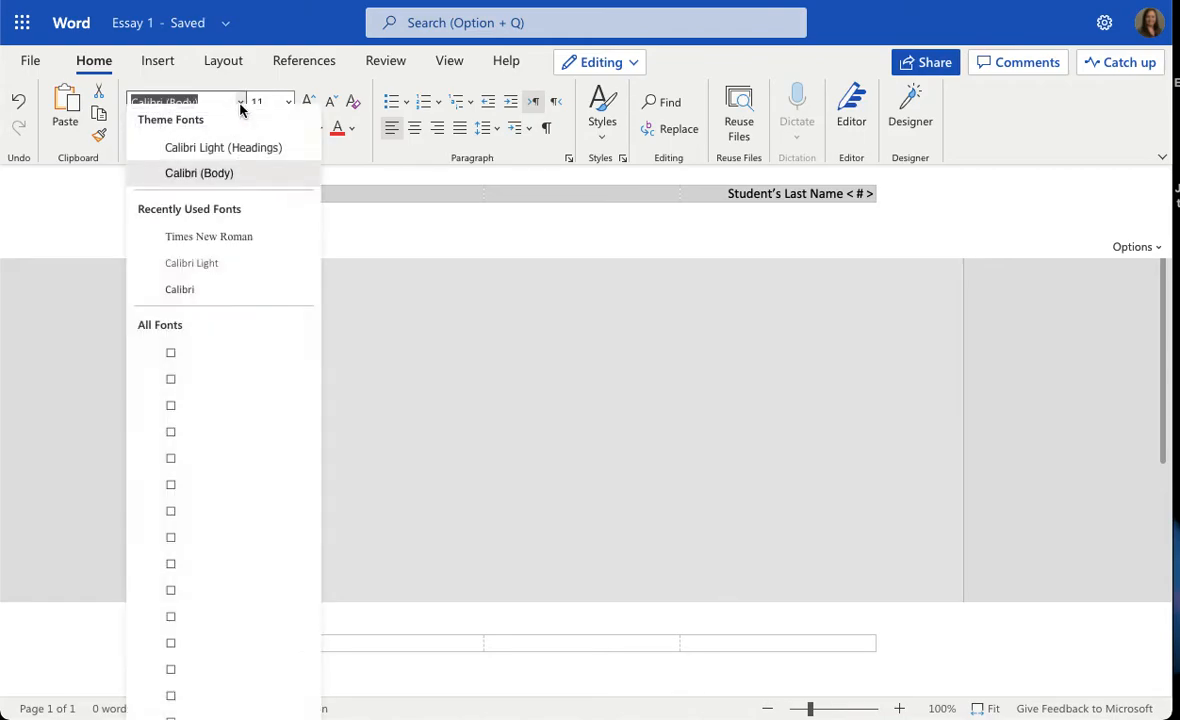
left_click(230, 245)
left_click(262, 102)
type("12")
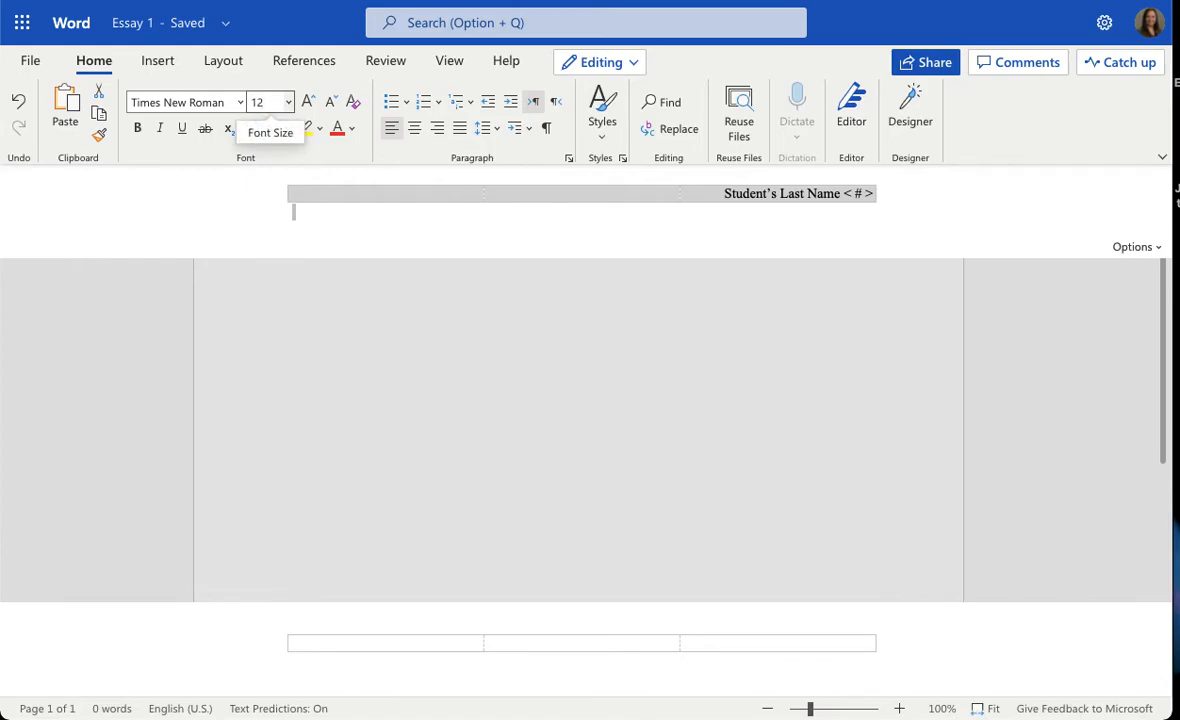
key("Return")
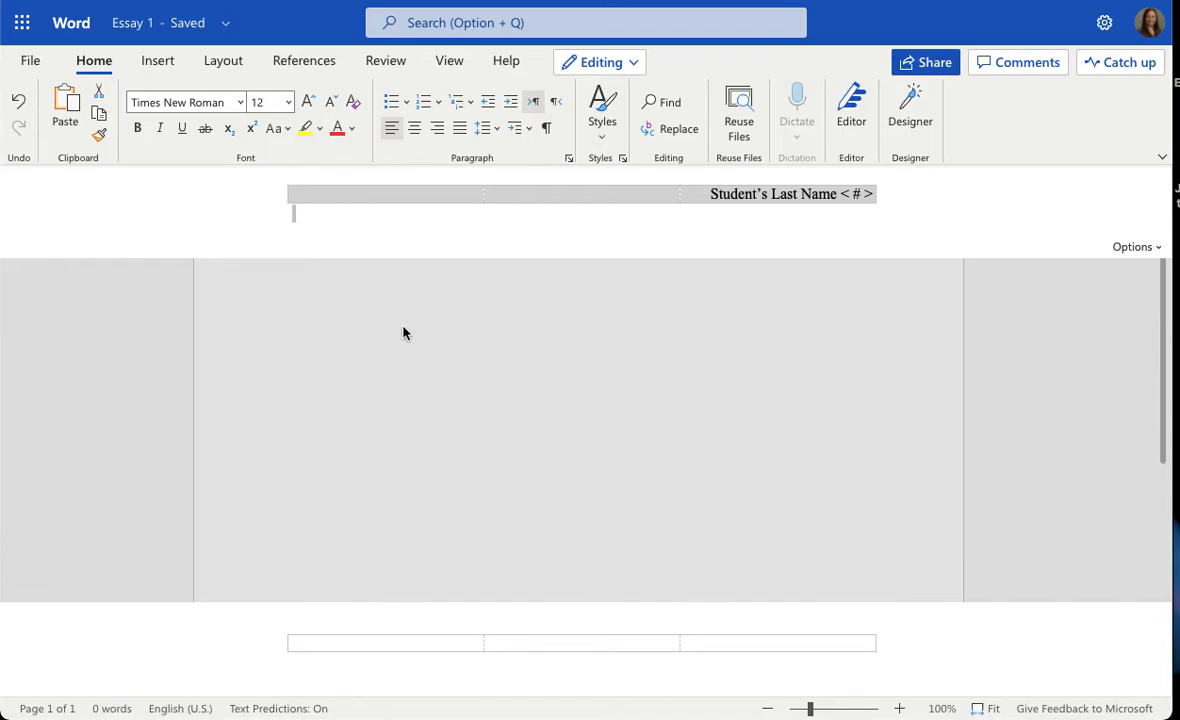
double_click(333, 327)
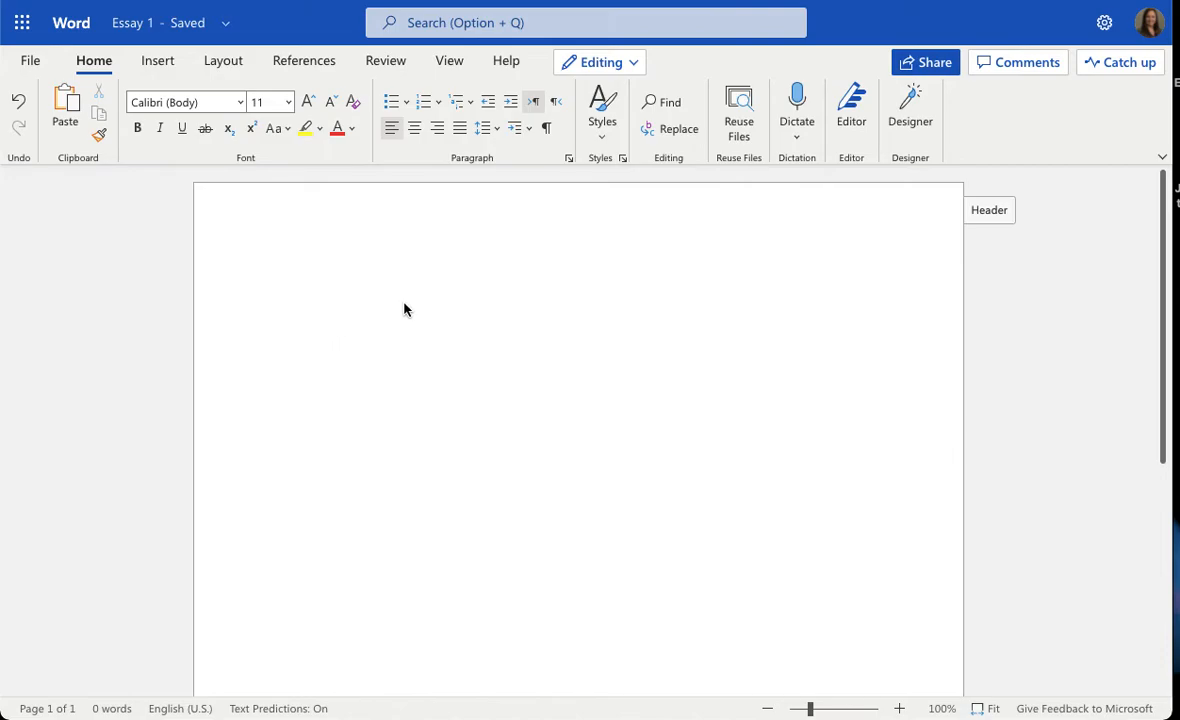
Set the body text font to Times New Roman, size 12.
left_click(241, 103)
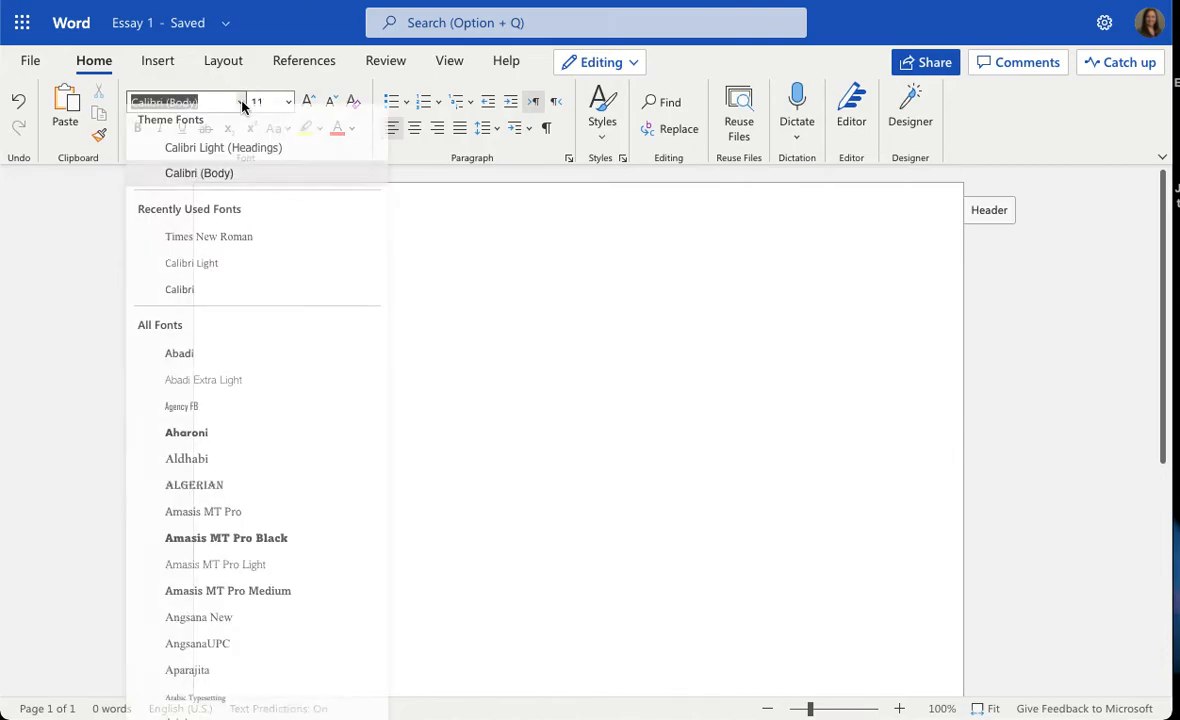
left_click(232, 237)
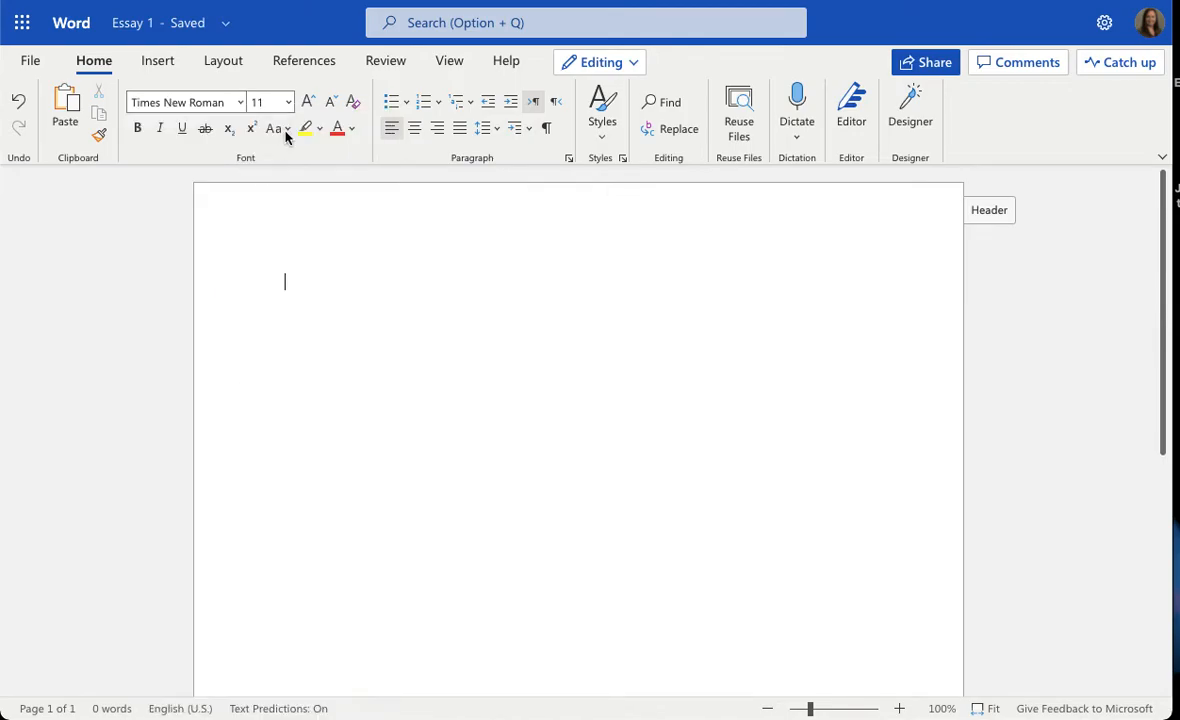
left_click(268, 103)
type("12")
key("Return")
Set paragraph spacing to 0 pt after and double line spacing, without added space between paragraphs of the same style.
left_click(568, 159)
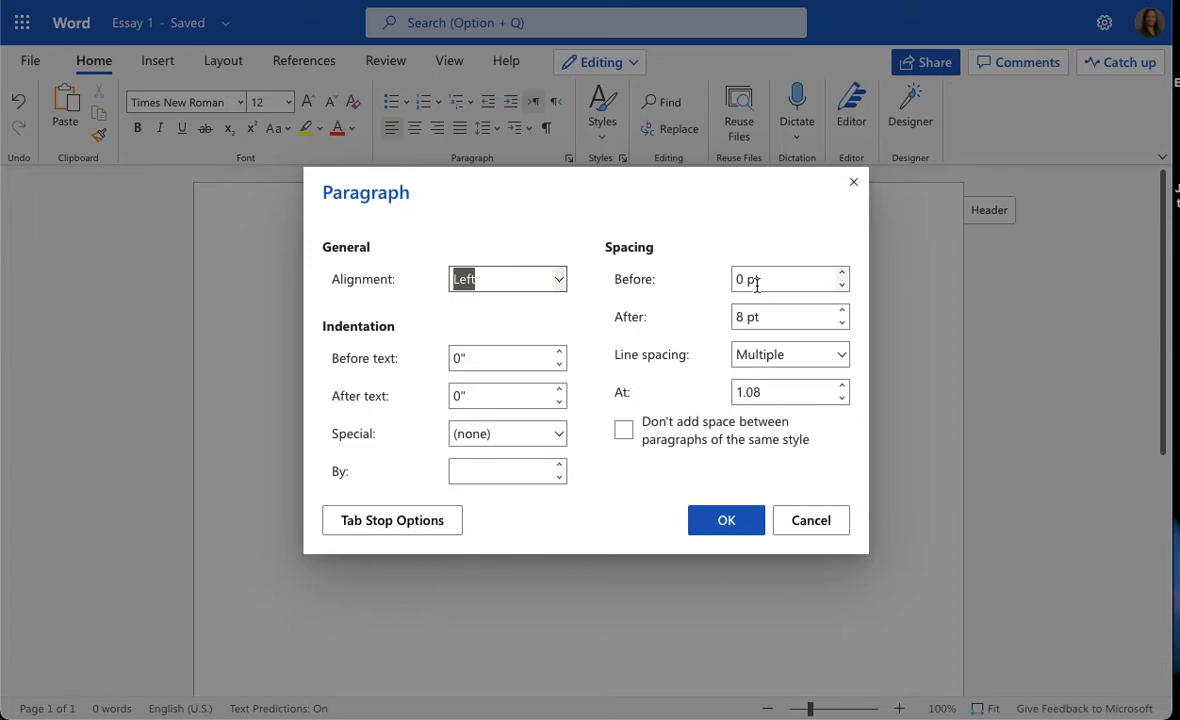
left_click(781, 322)
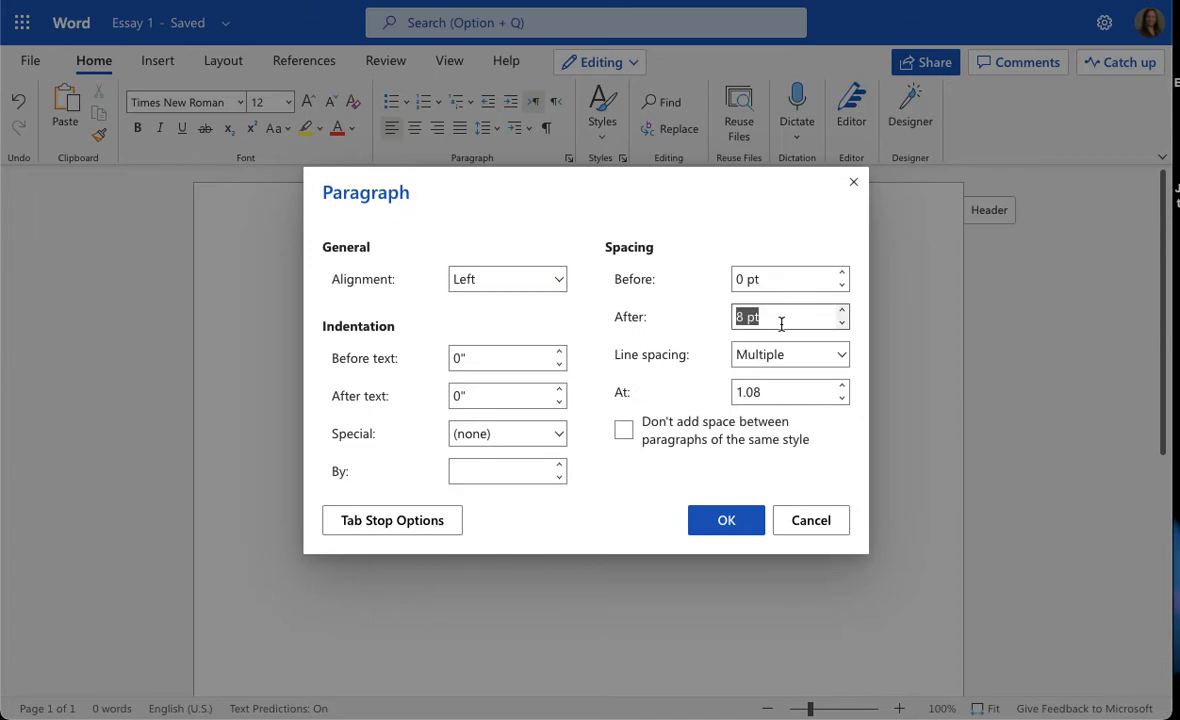
type("0")
left_click(800, 352)
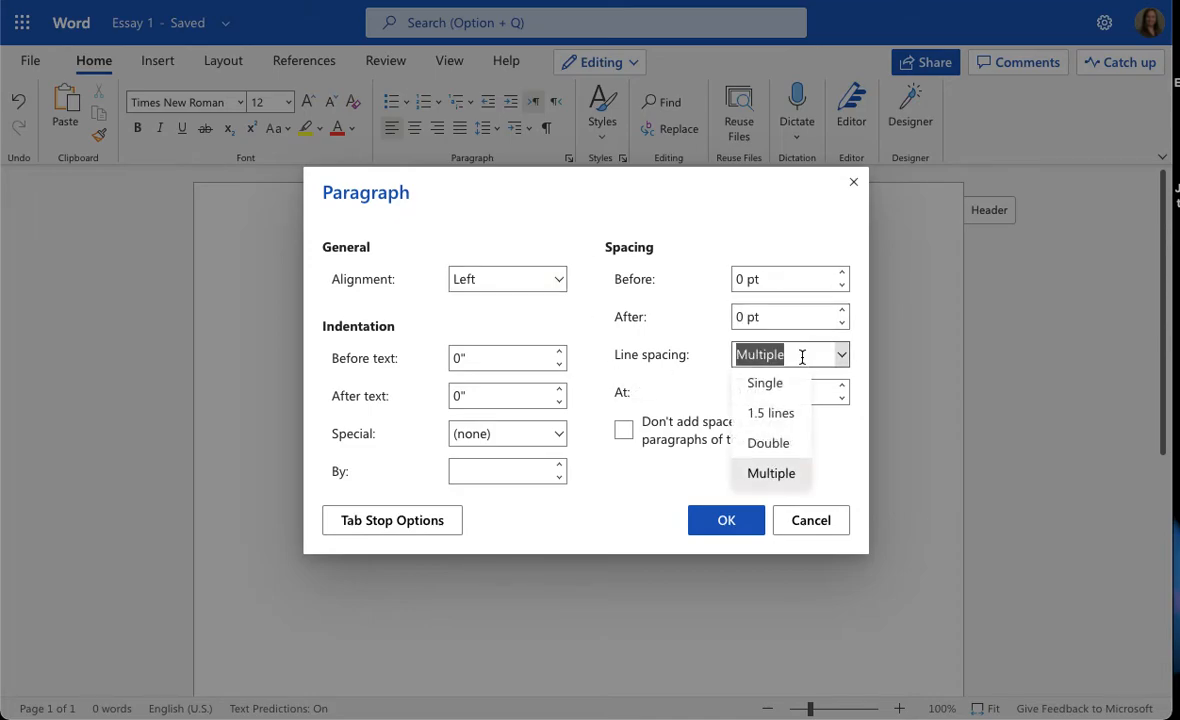
left_click(785, 442)
left_click(621, 434)
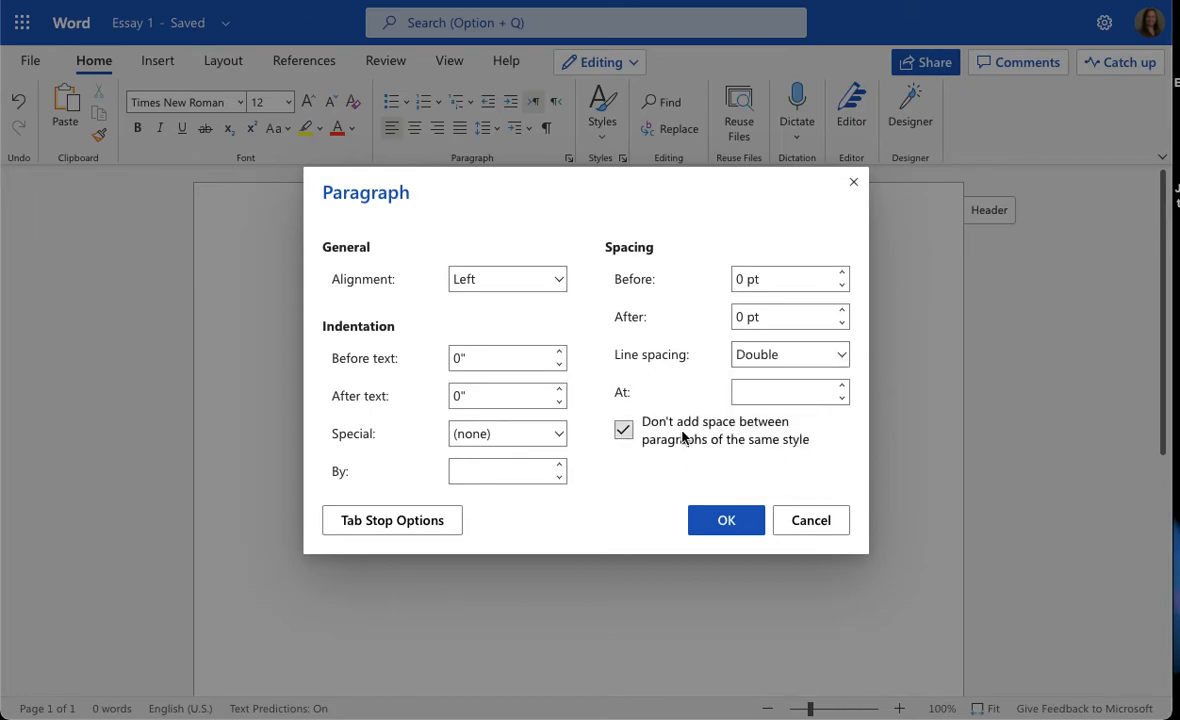
left_click(726, 522)
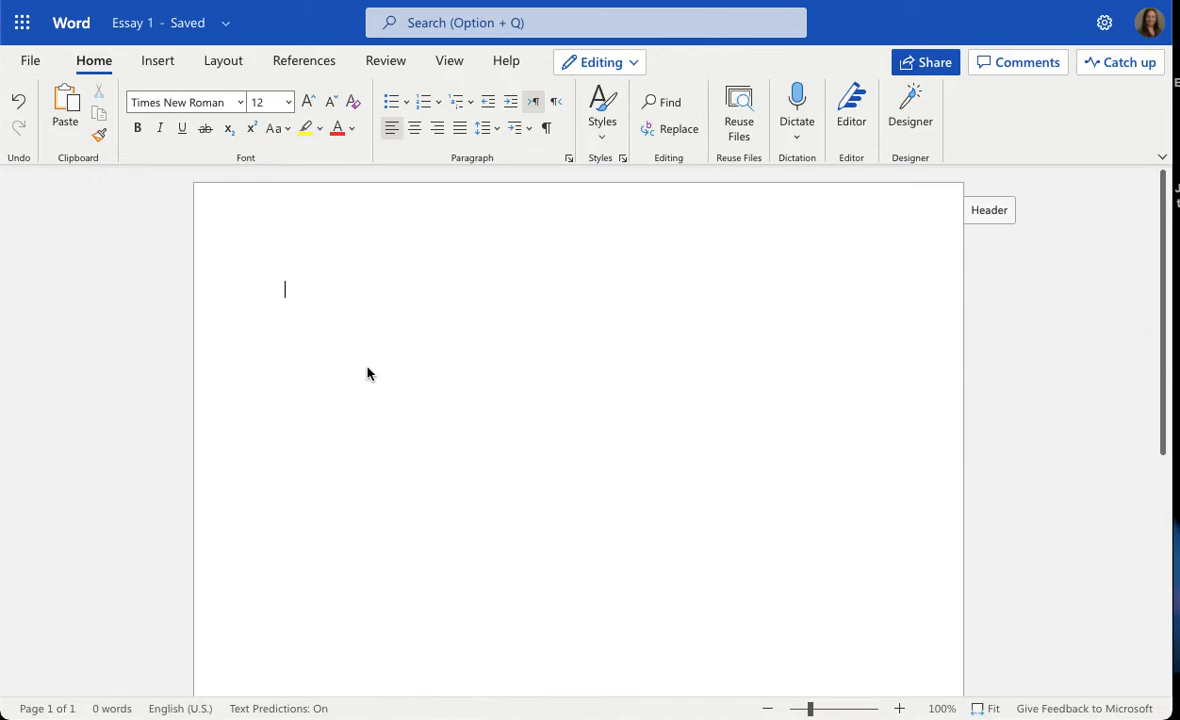
Enter the heading lines "Student's First and Last Name" and the instructor's title and last name.
type("Student'")
type("s F")
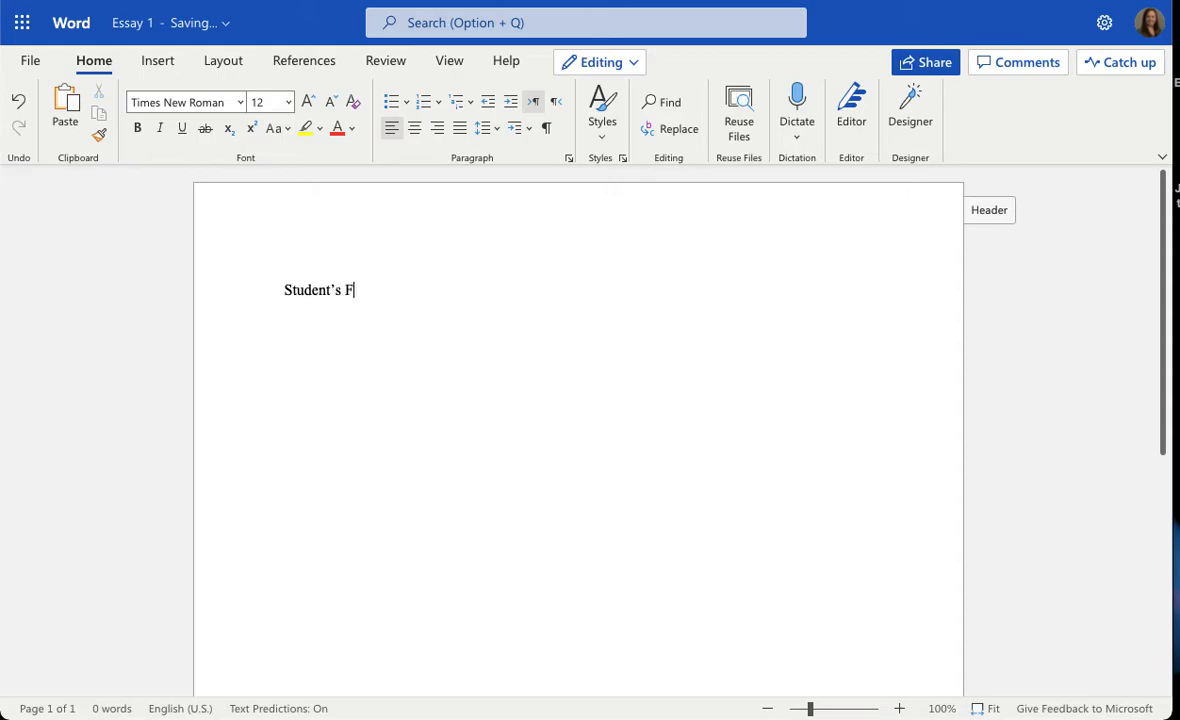
type("irst and Last Name")
key("Return")
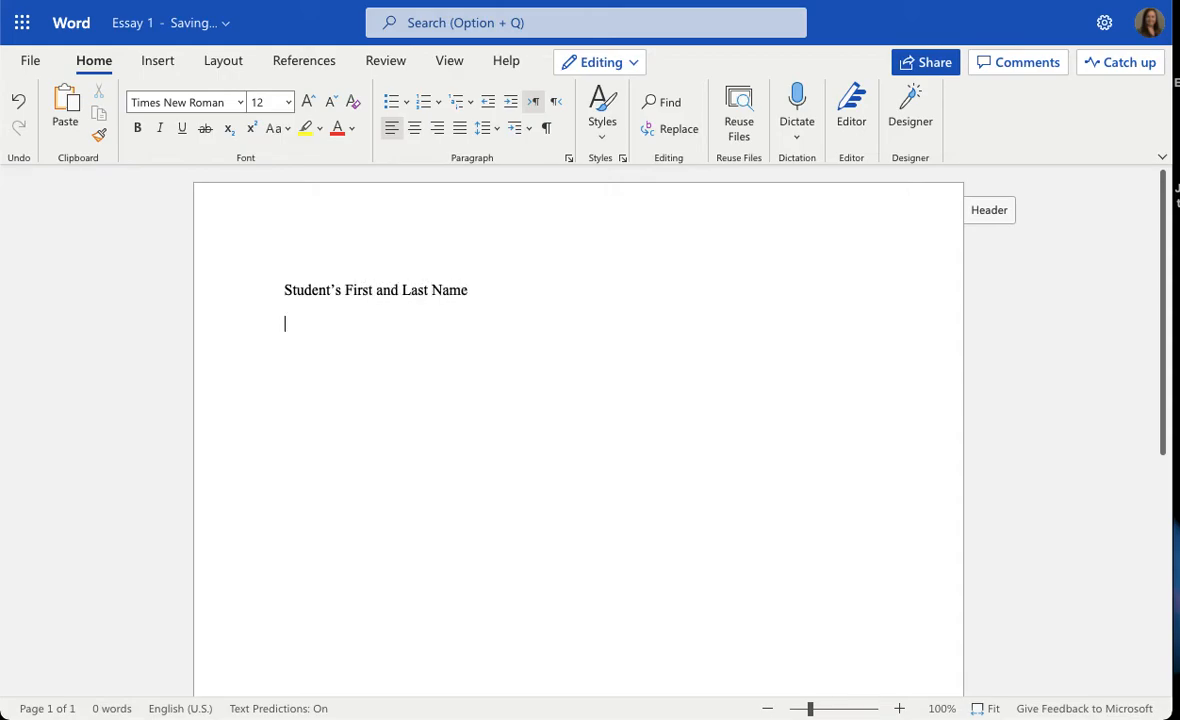
type("Mrs. Staton")
key("Return")
Add the heading lines "English 1101" and "21 January 2022" below the instructor's name.
type("Englsih")
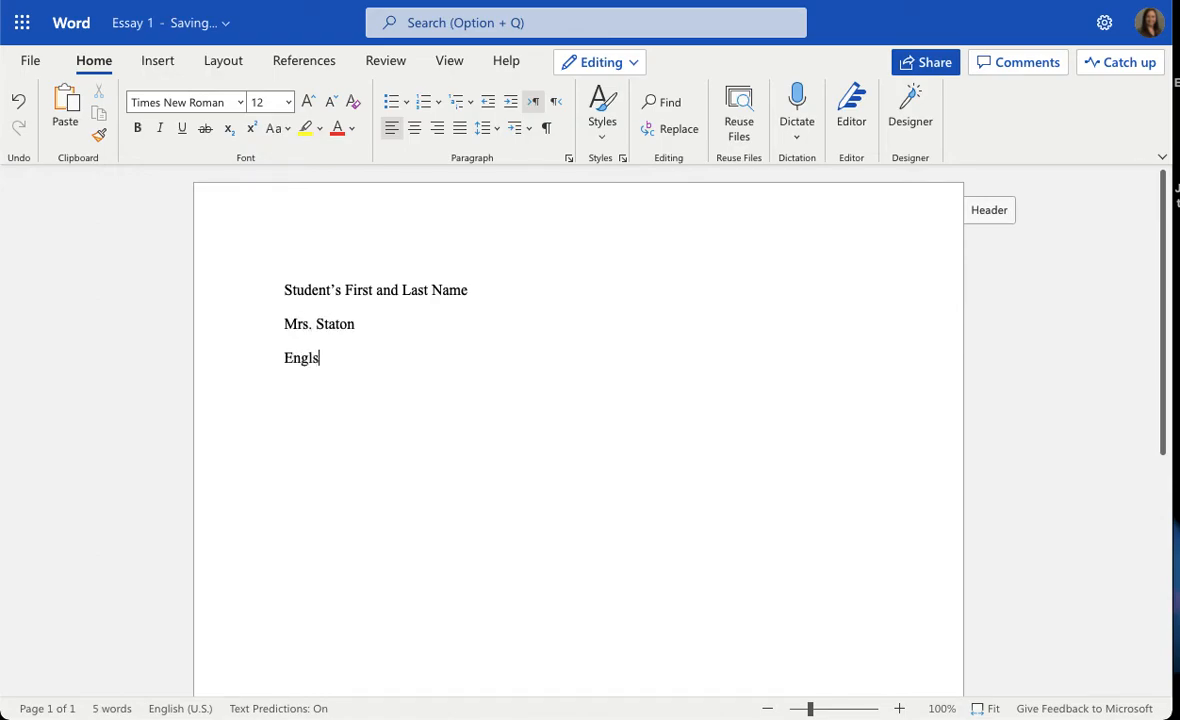
key("BackSpace")
key("BackSpace")
key("BackSpace")
type("ish 1101")
key("Return")
type("21 Jan")
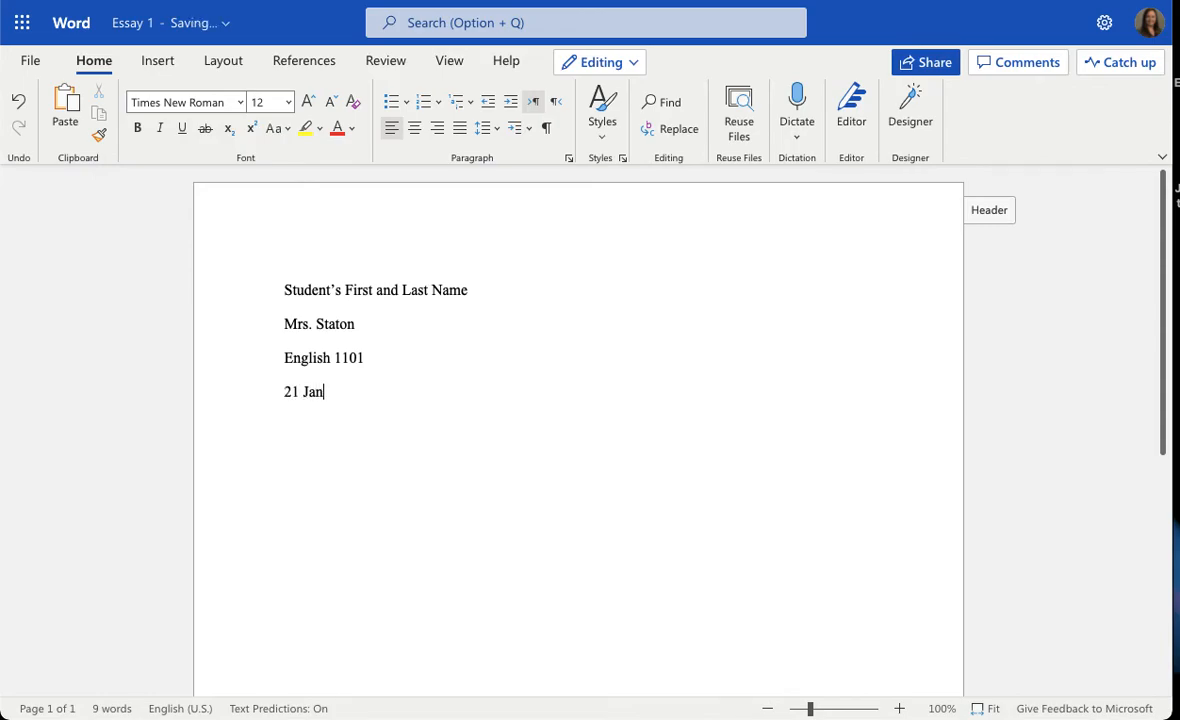
type("uary 2022")
key("Return")
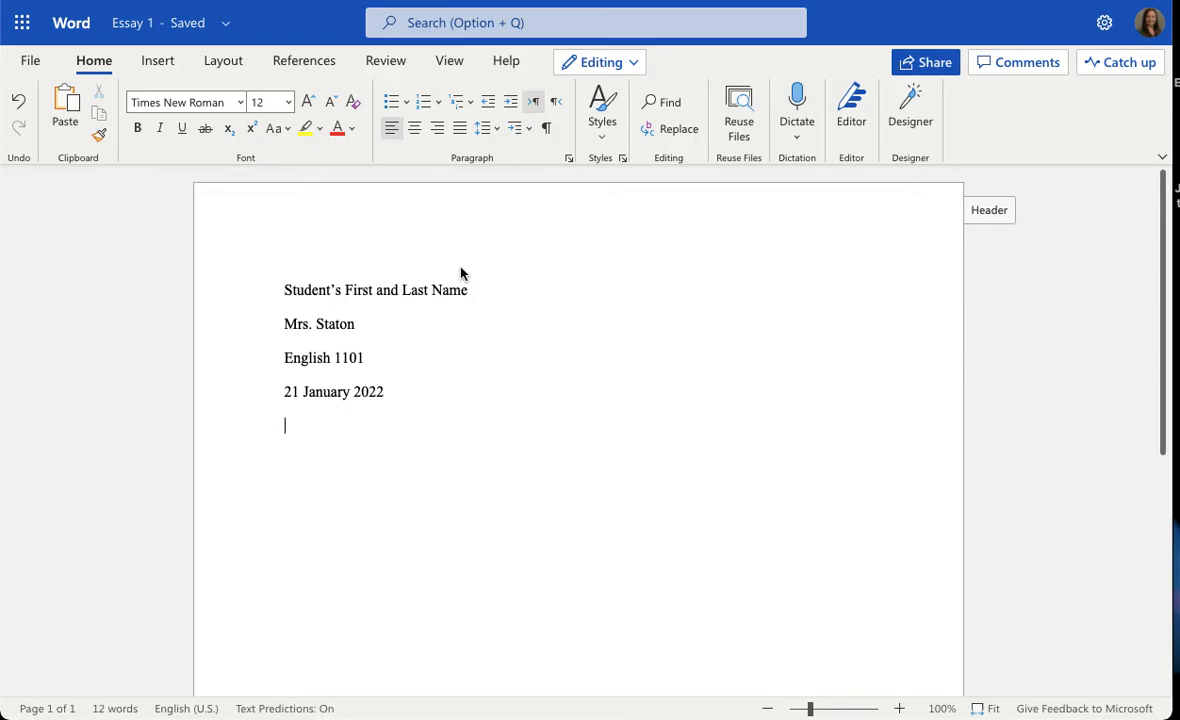
Add the centered title "Essay 1" below the date line.
left_click(415, 130)
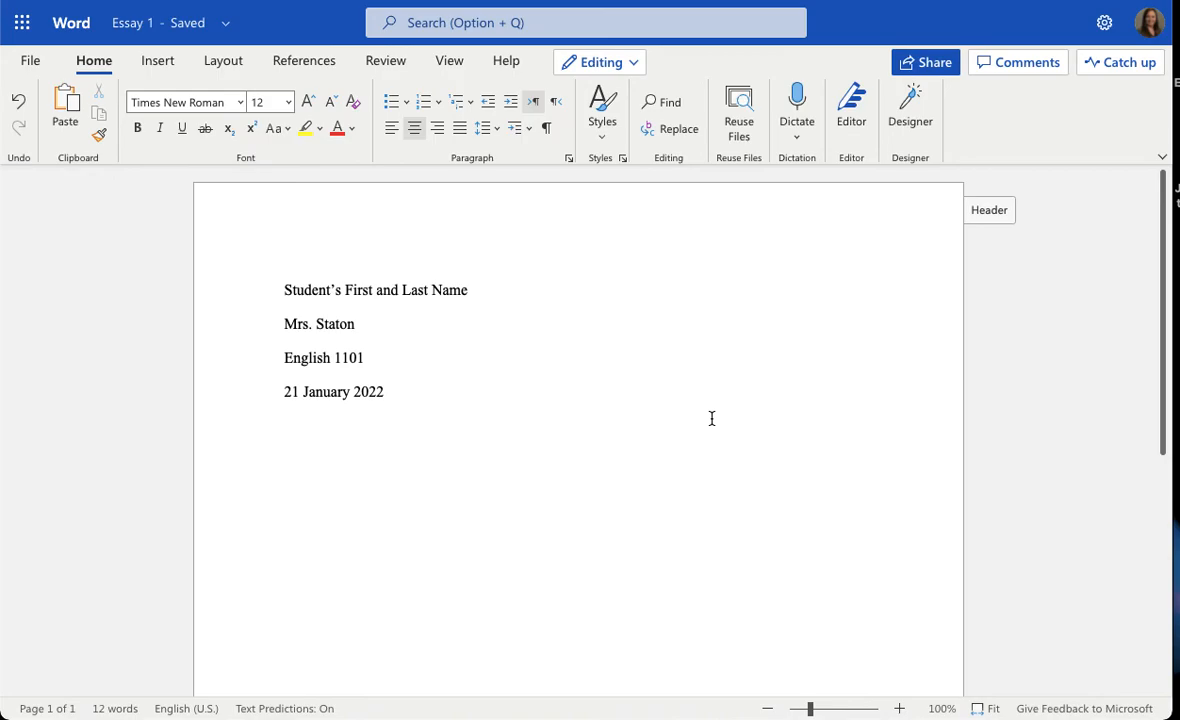
type("Essay 1")
key("Return")
Start a left-aligned body paragraph below the title with a tab indent, reading "Use the tab key to begin my essay.".
left_click(391, 134)
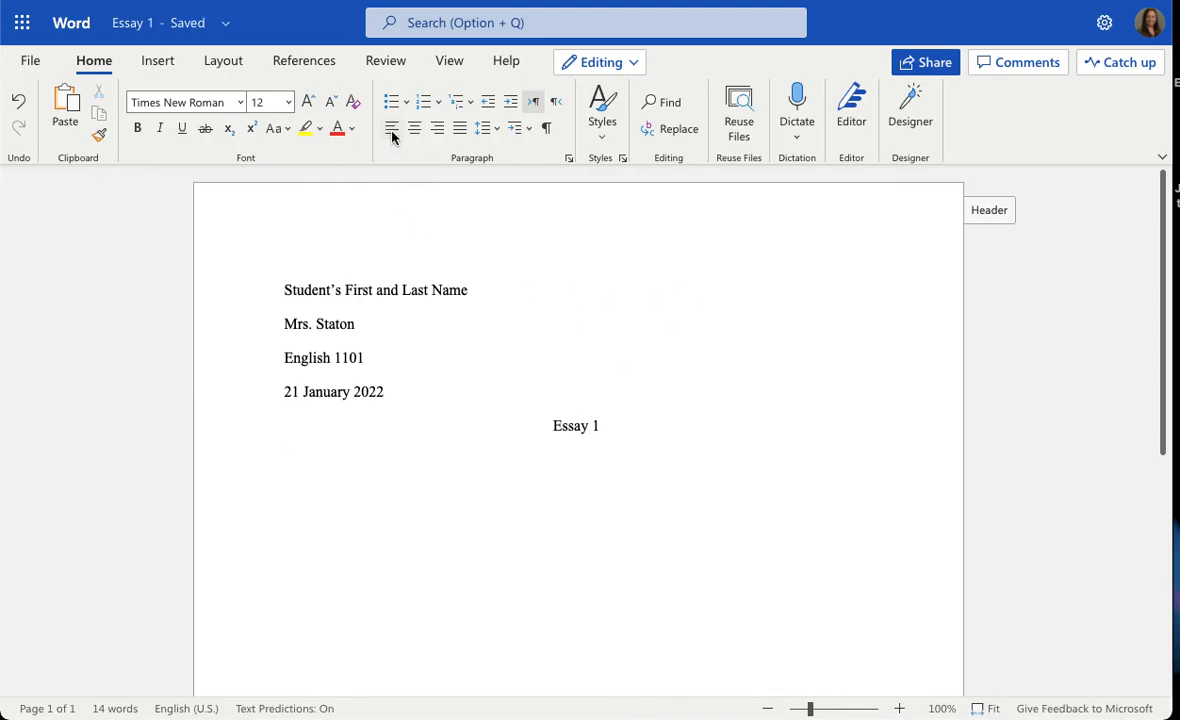
key("Tab")
type("Use the tabe t")
key("BackSpace")
key("BackSpace")
key("BackSpace")
type("key to ")
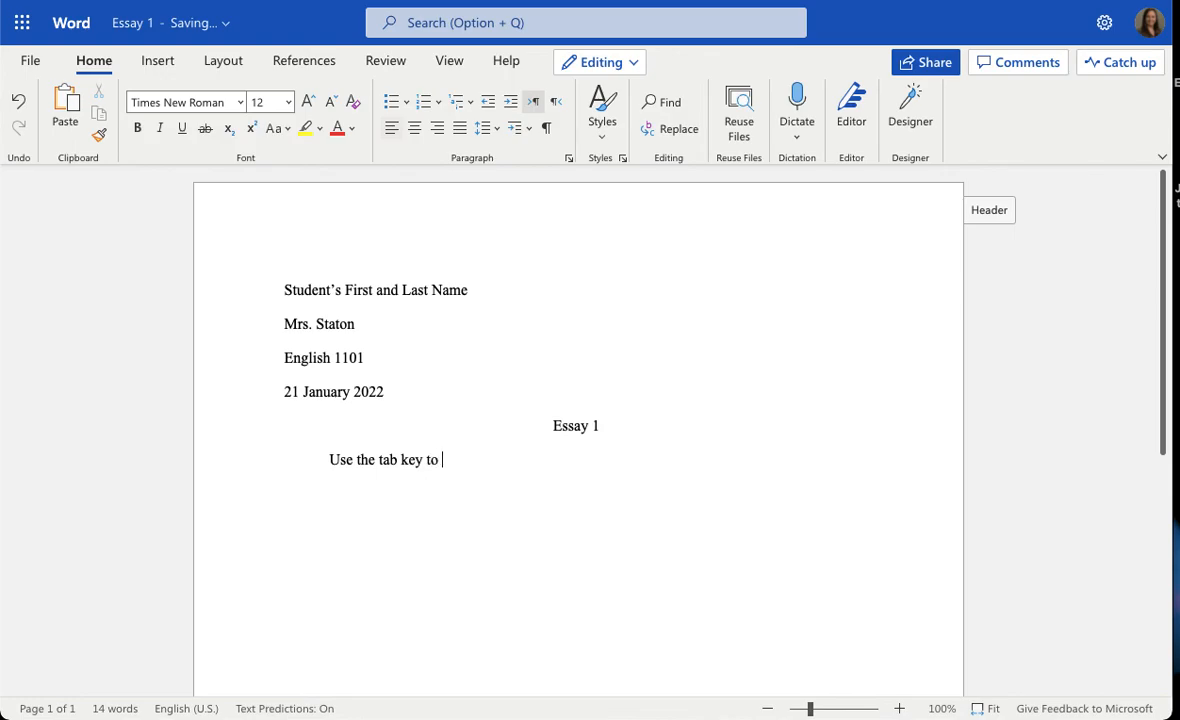
type("begin my essay")
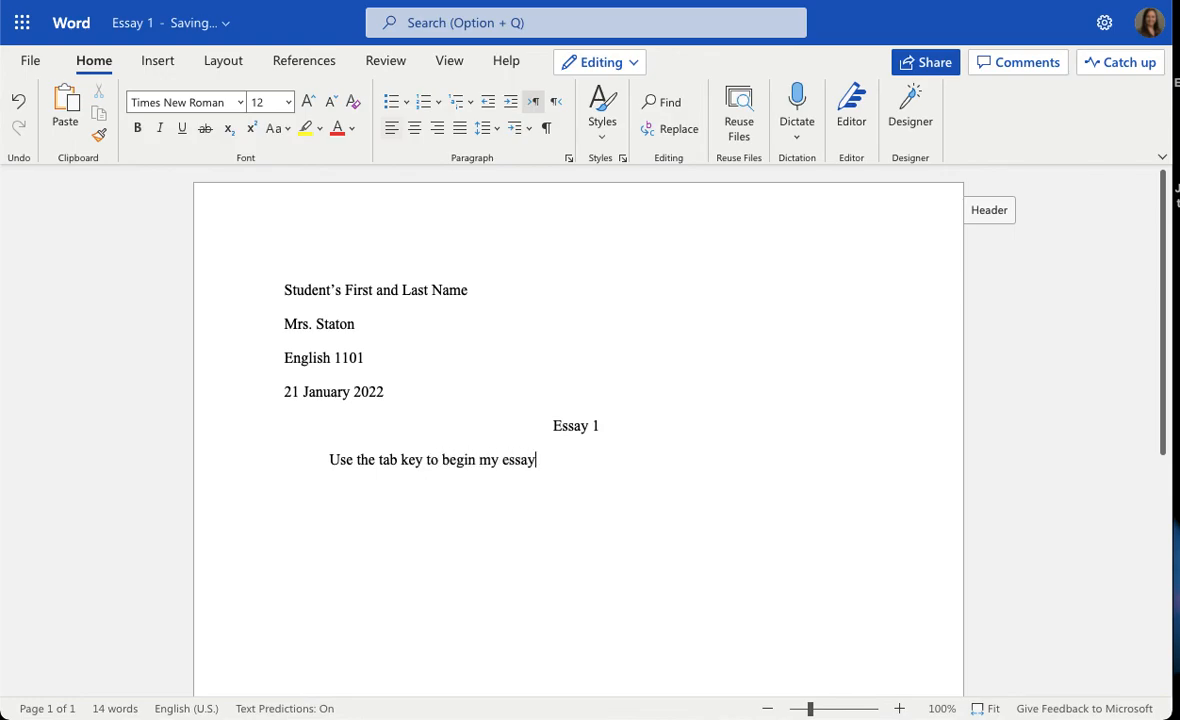
type(".")
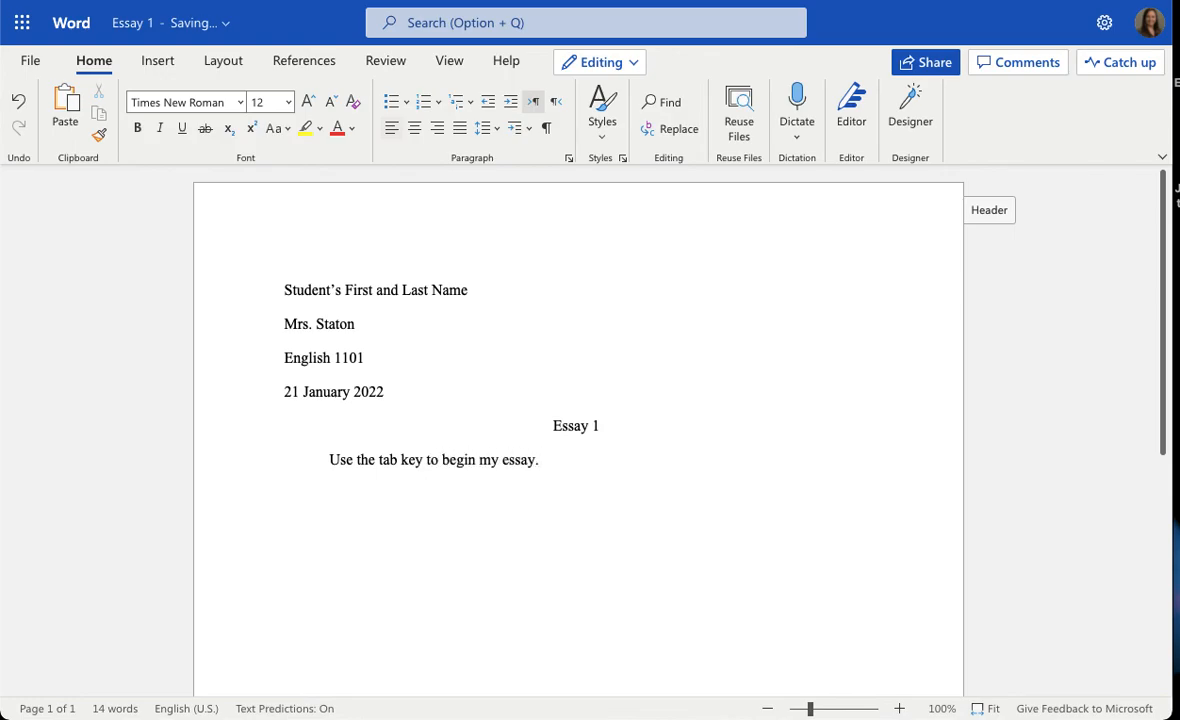